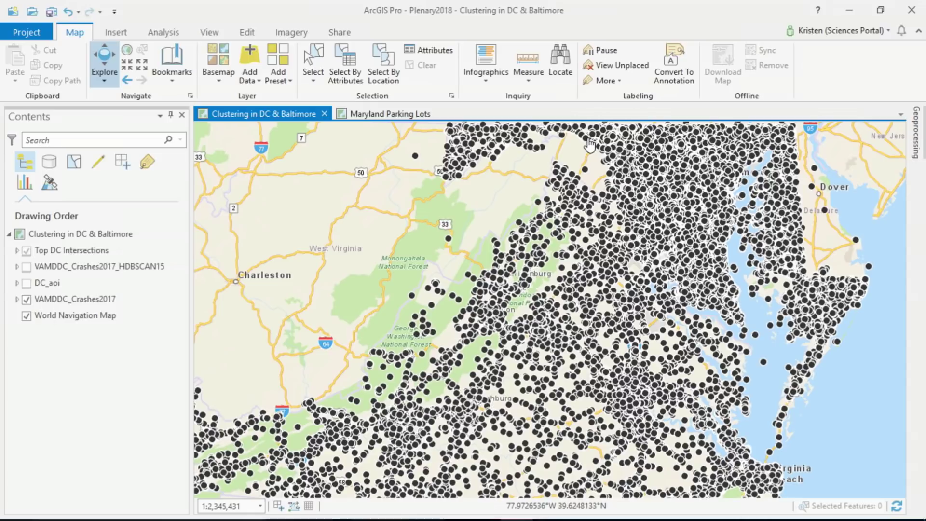
Run Density-based Clustering on VAMDDC_Crashes2017 using DBSCAN with 18 minimum features per cluster and a 75-foot search distance.
left_click_drag(589, 134, 802, 287)
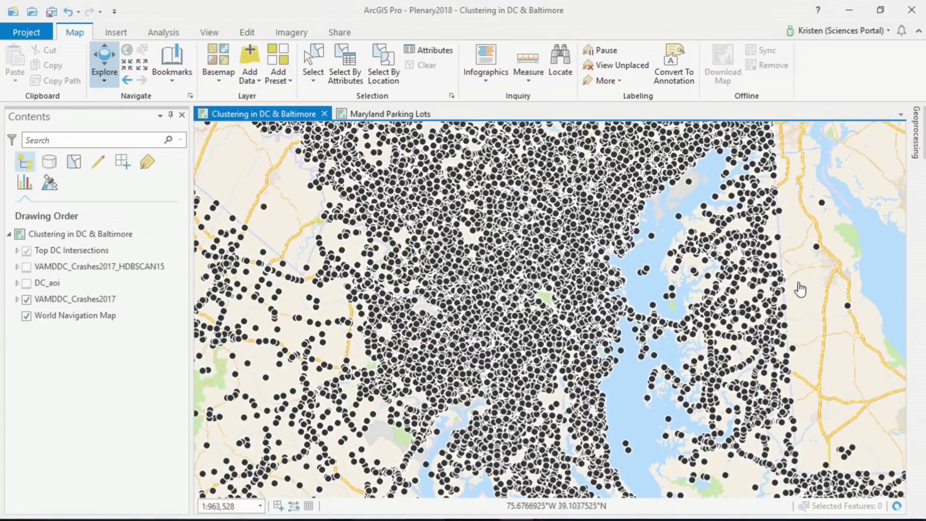
left_click(919, 134)
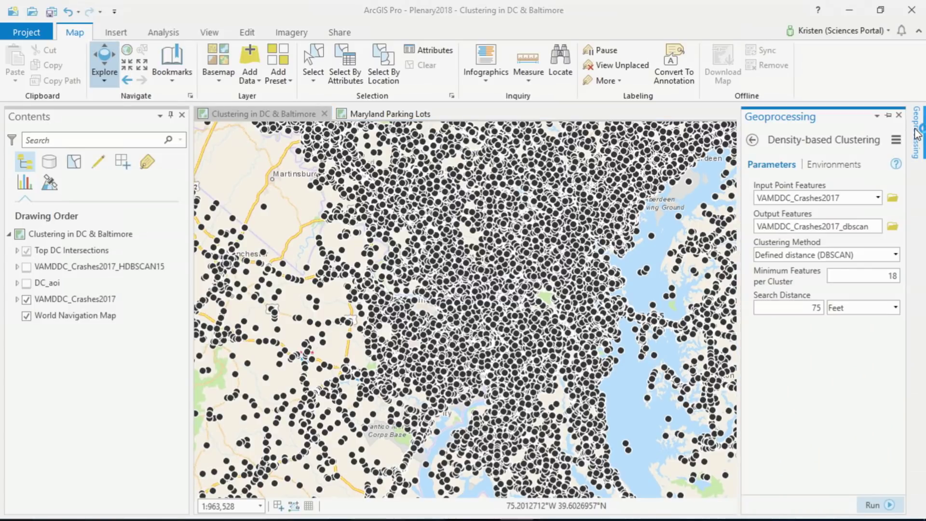
left_click(892, 508)
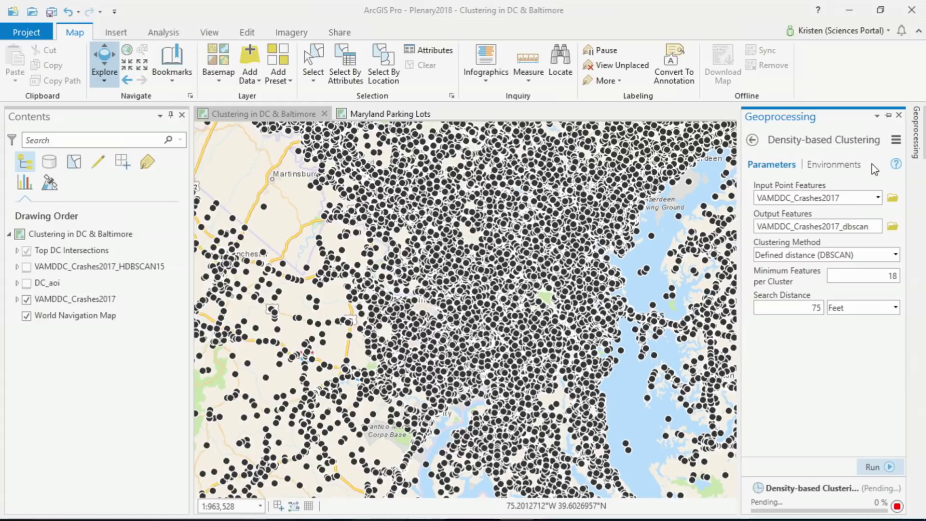
mouse_move(896, 165)
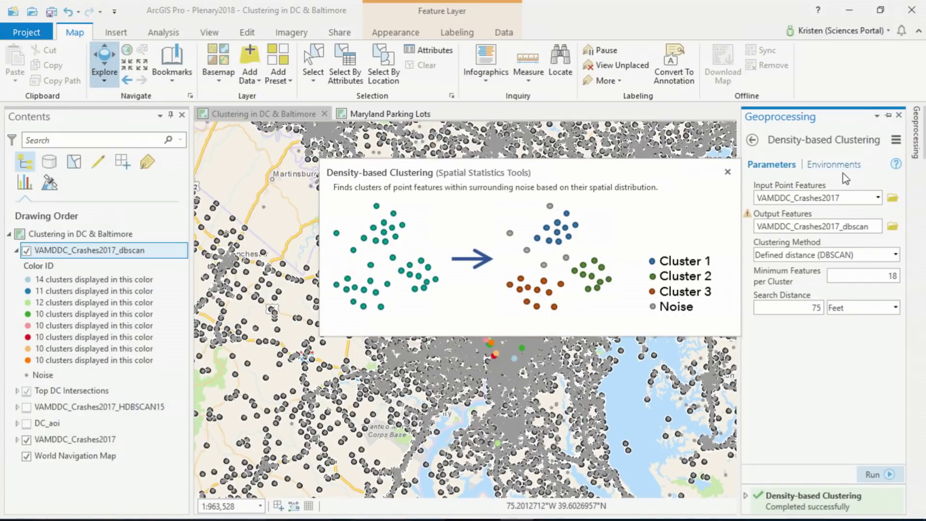
left_click(468, 213)
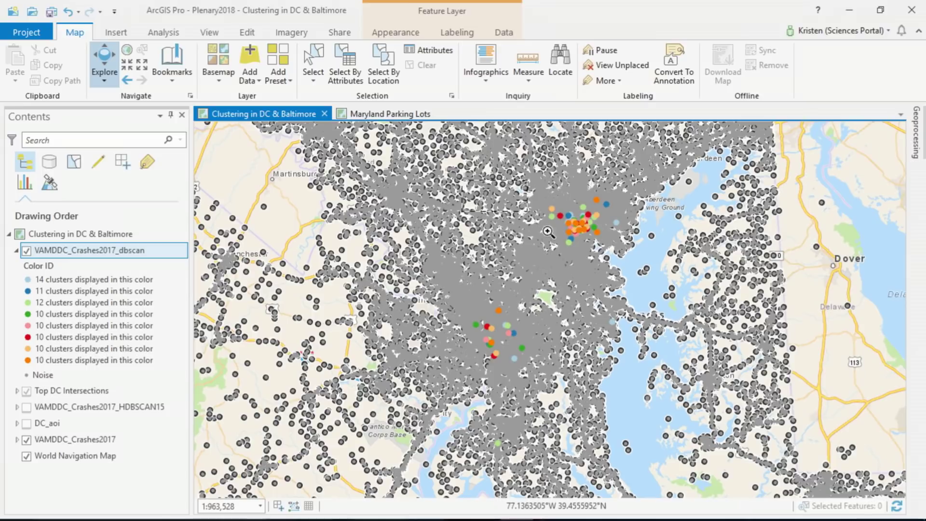
Examine the DBSCAN crash clusters around Baltimore, and go to the Conference Local bookmark in downtown Washington.
scroll(607, 362, "up", 3)
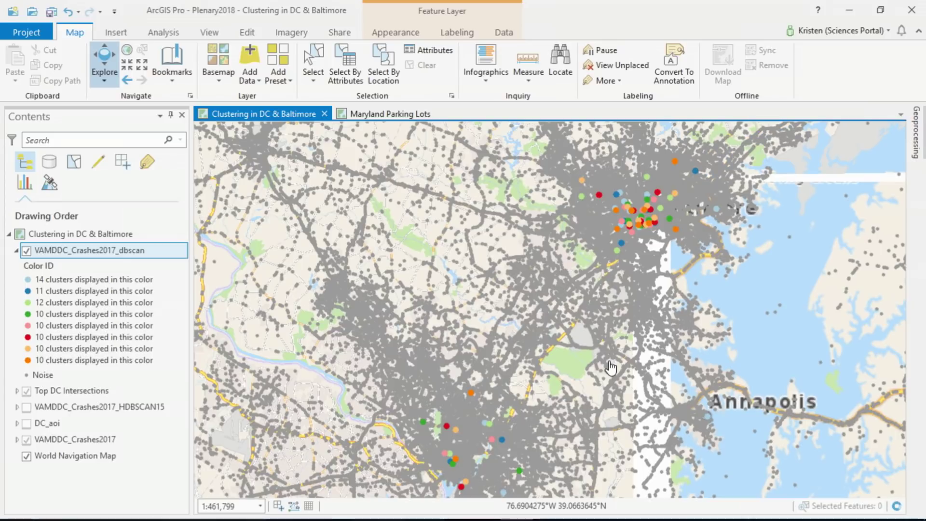
scroll(682, 248, "up", 7)
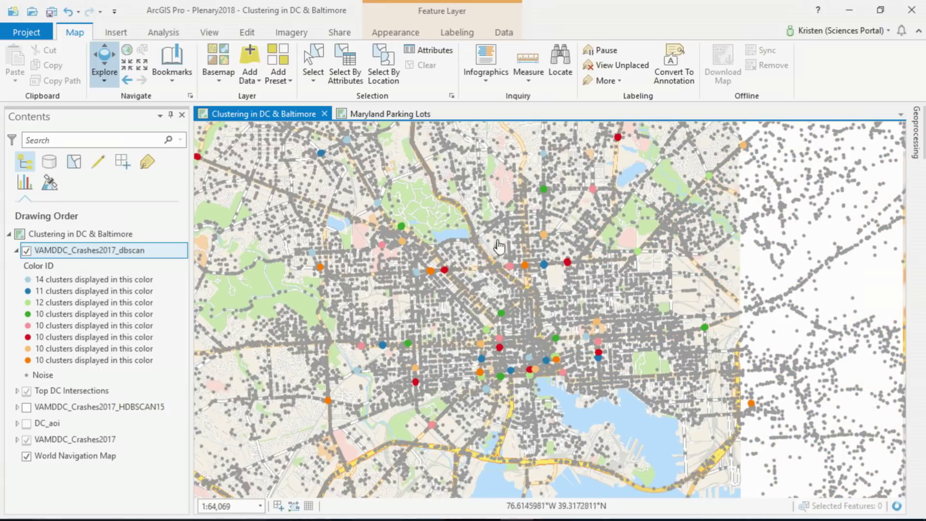
scroll(568, 262, "up", 4)
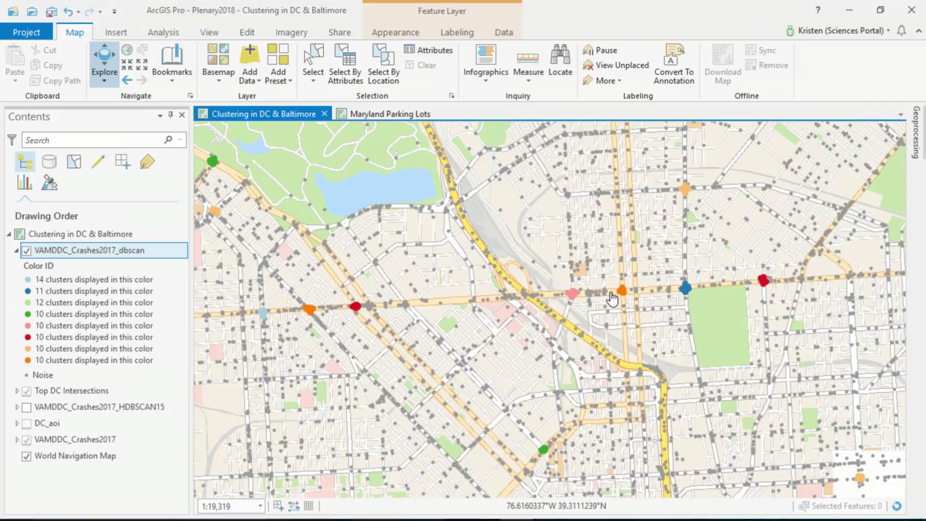
left_click(169, 71)
left_click(354, 140)
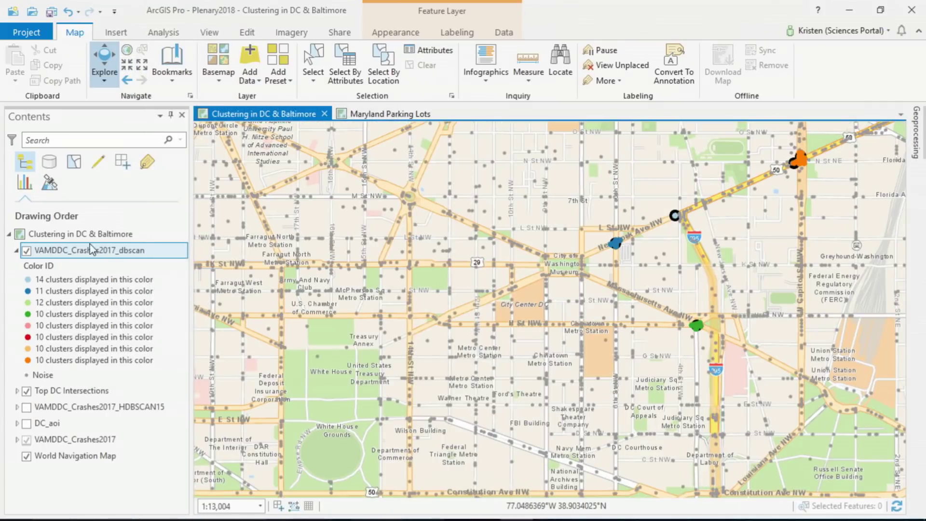
Hide the VAMDDC_Crashes2017_dbscan layer and show the VAMDDC_Crashes2017_HDBSCAN15 and DC_aoi layers instead.
left_click(27, 250)
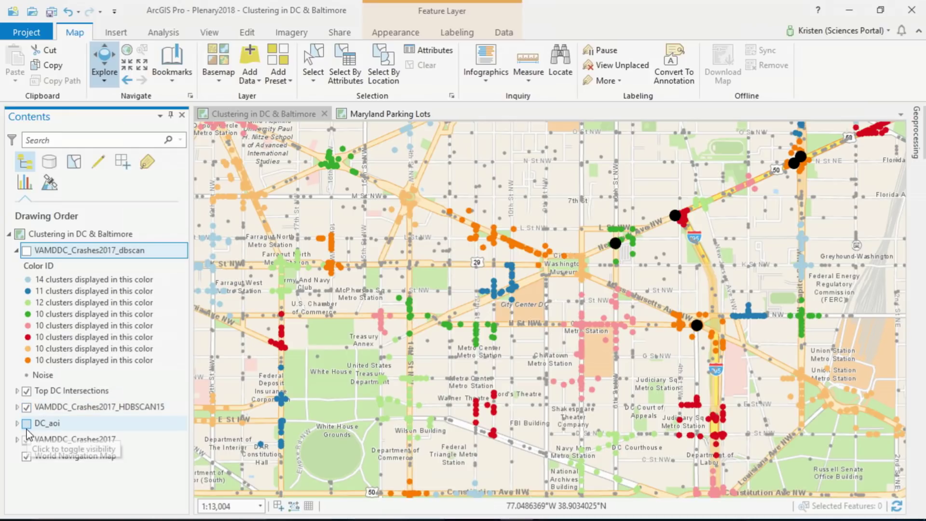
left_click(26, 423)
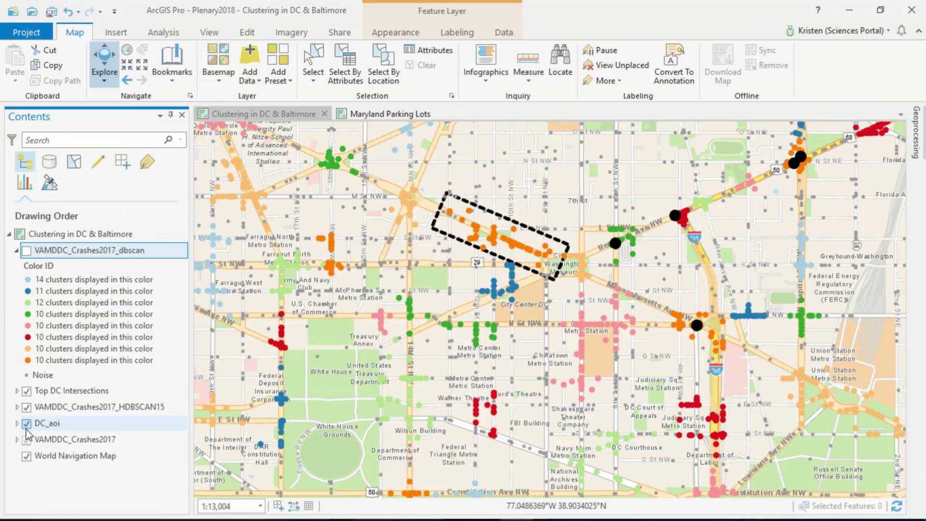
In the Maryland Parking Lots map, show the MDLC layer over the shopping center near Hagerstown and go to the all-Maryland parking lots bookmark.
left_click(394, 116)
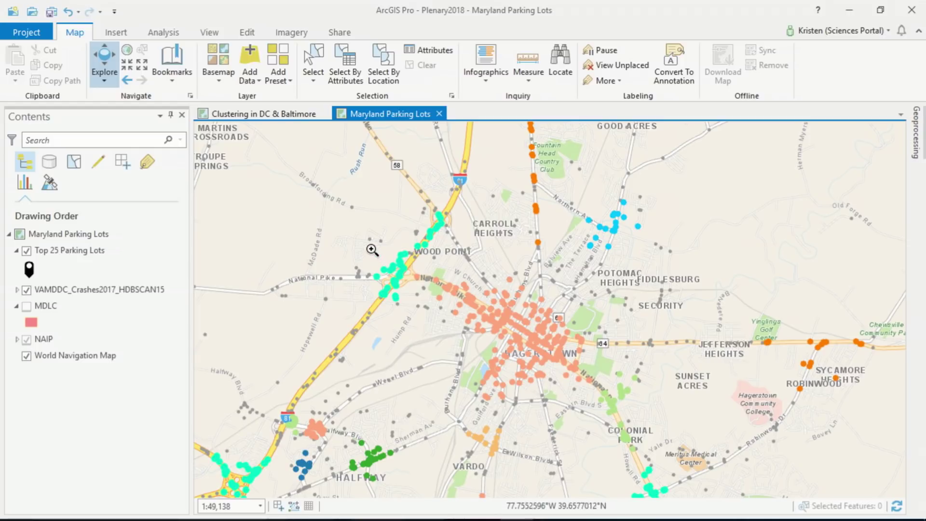
left_click_drag(369, 247, 416, 280)
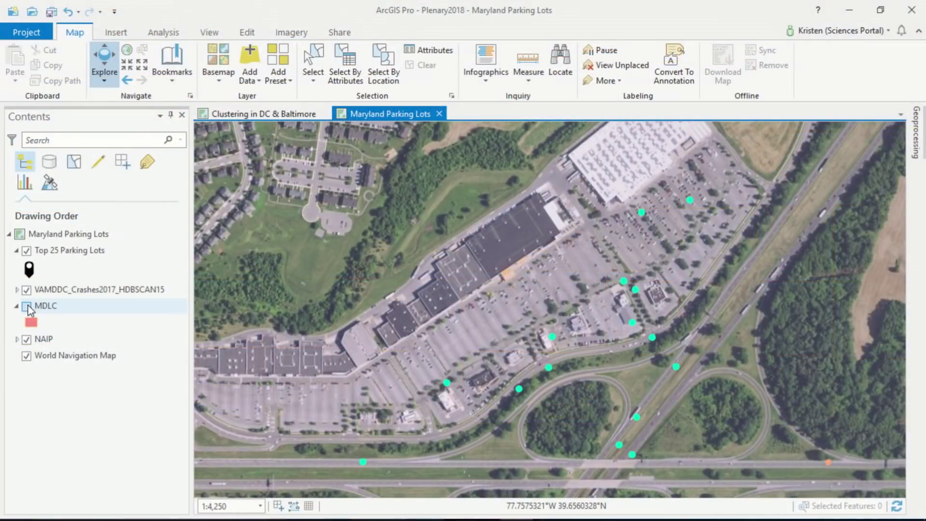
left_click(27, 306)
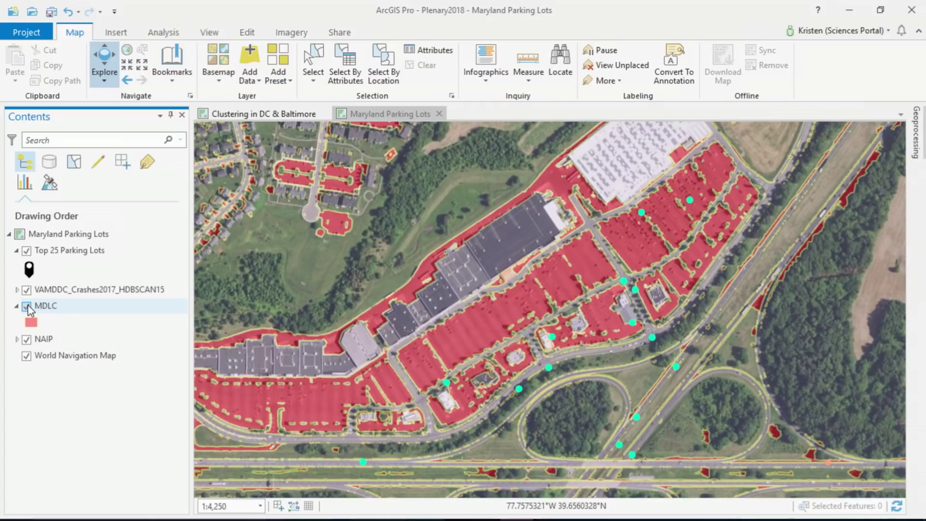
left_click(172, 77)
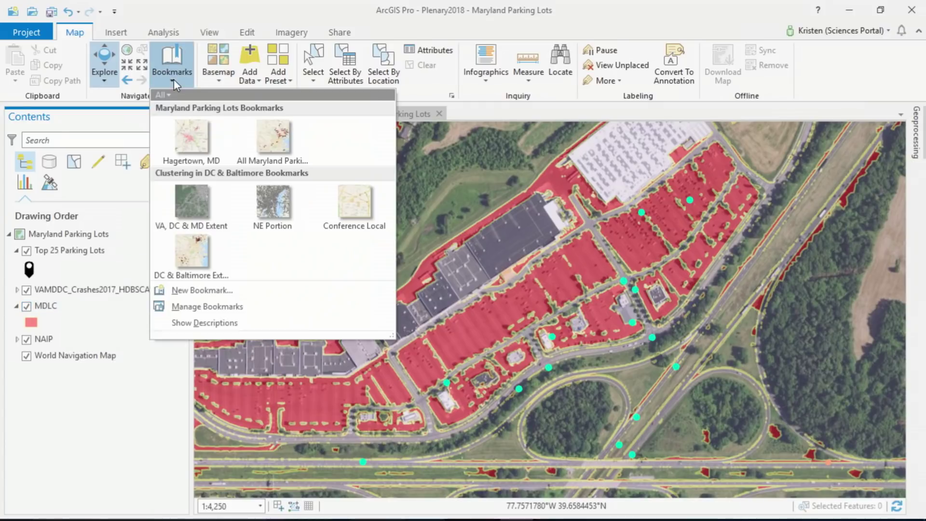
left_click(264, 130)
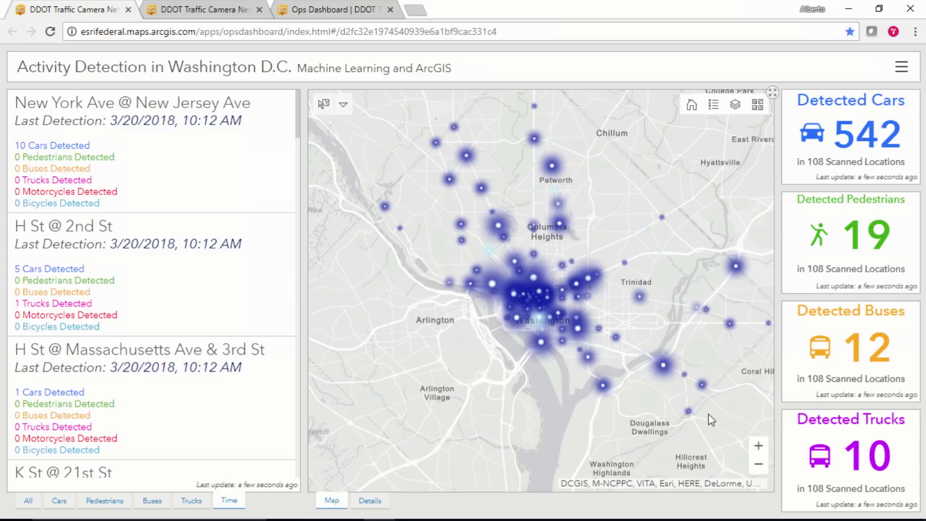
Locate the Georgia Ave @ Arkansas Ave camera from the dashboard's detection list on the map, and clear its selection.
left_click(760, 447)
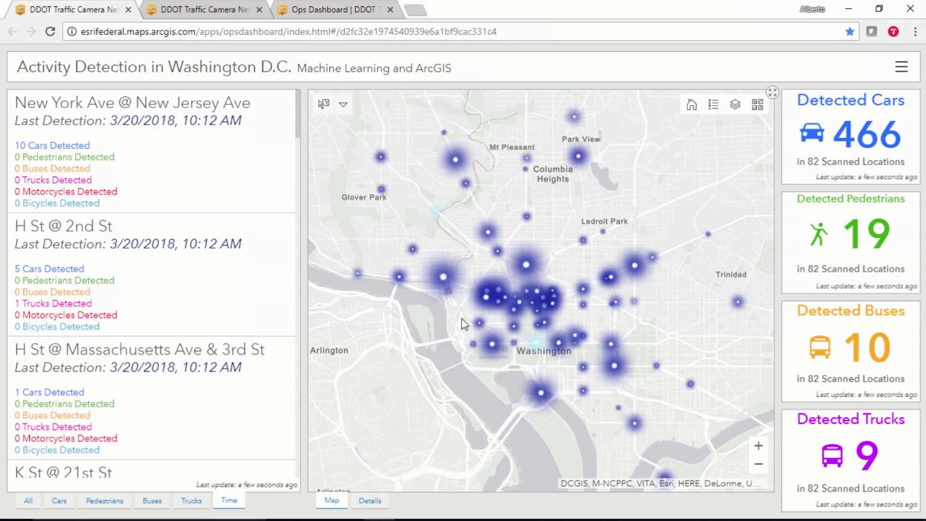
left_click(134, 162)
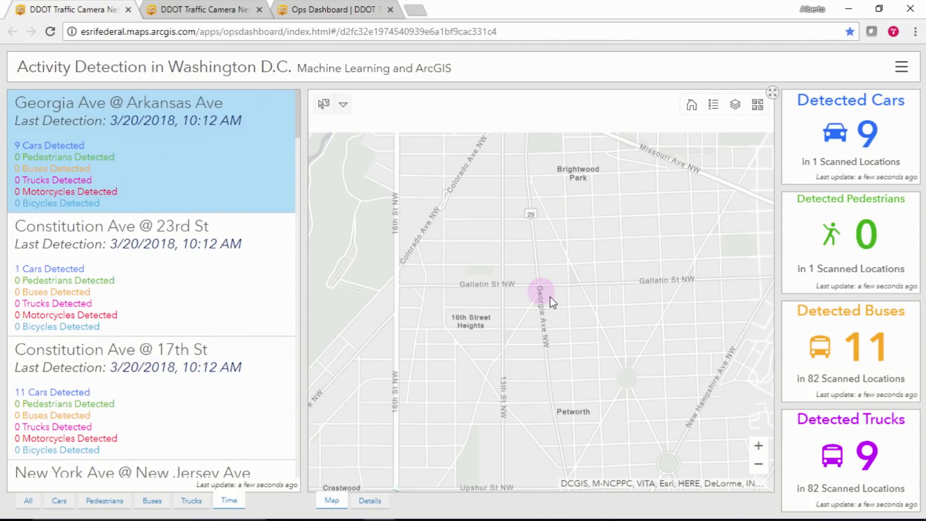
scroll(528, 296, "up", 2)
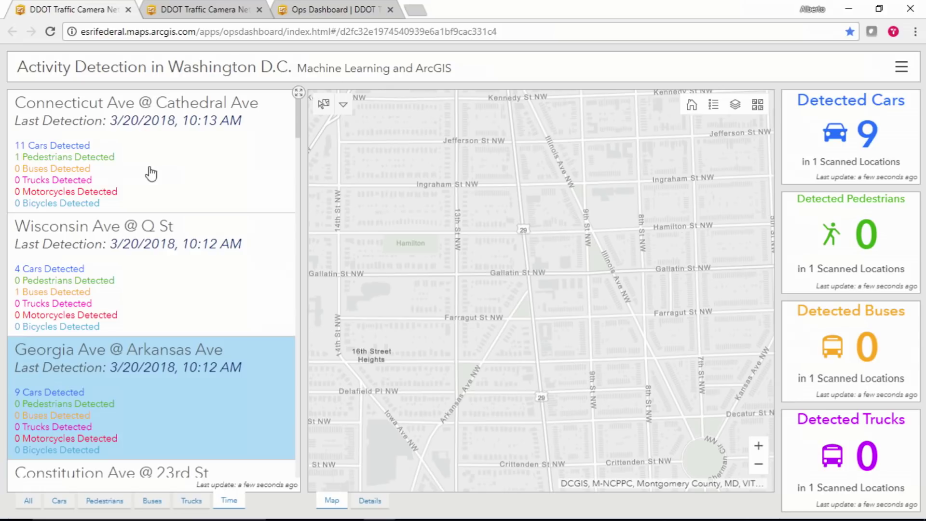
left_click(104, 425)
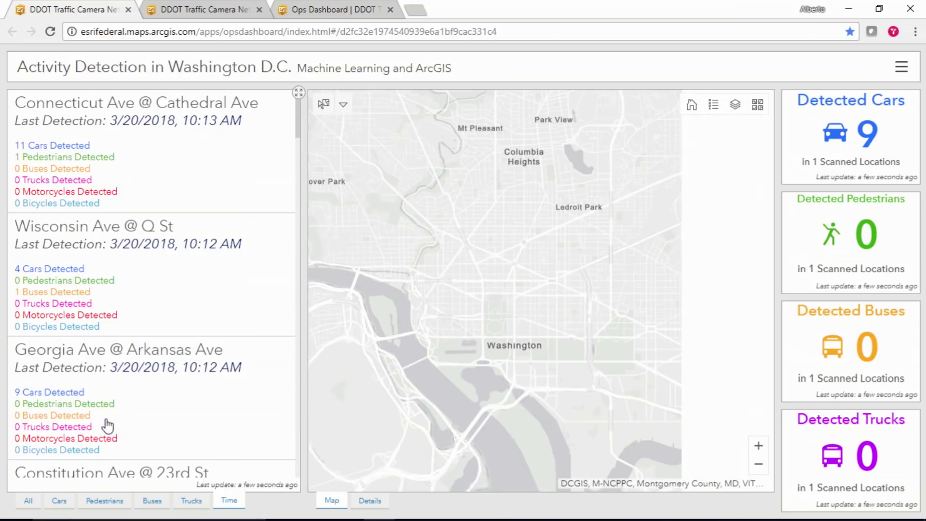
List the cameras by detected cars and view the detection image for Scott Circle @ 16th St.
left_click(60, 502)
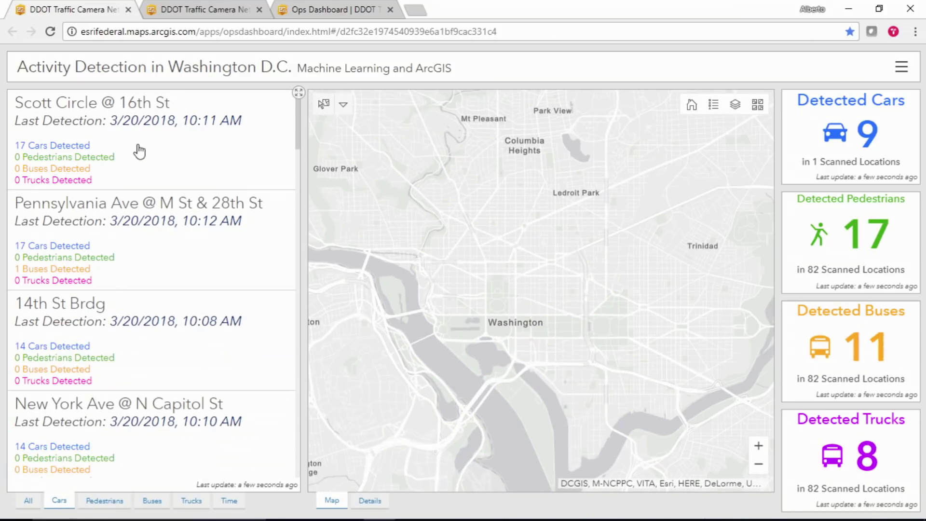
left_click(139, 151)
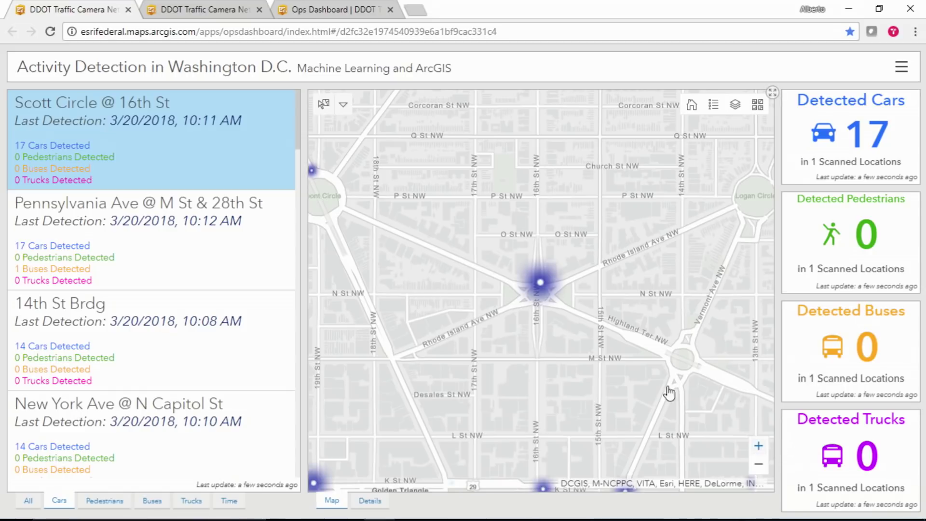
left_click(541, 285)
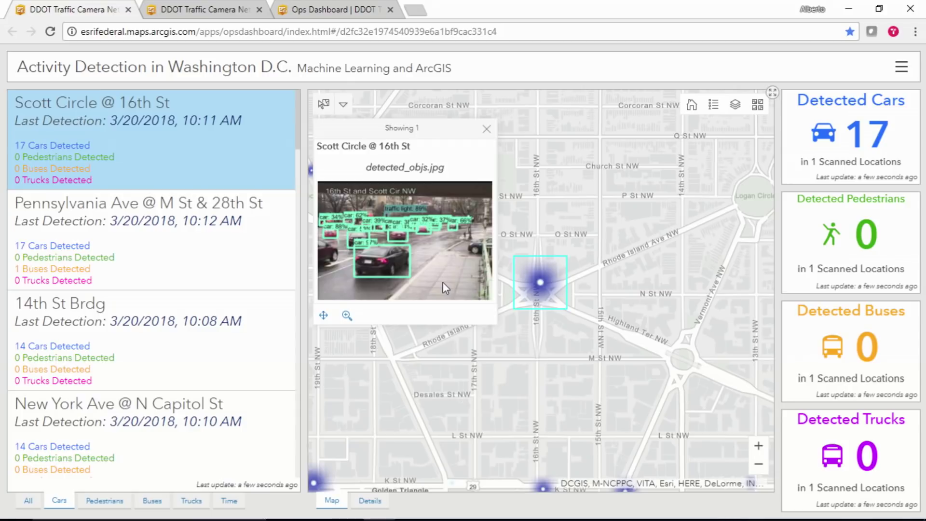
left_click(487, 130)
View the detection image for Pennsylvania Ave @ M St & 28th St, and close it.
left_click(191, 233)
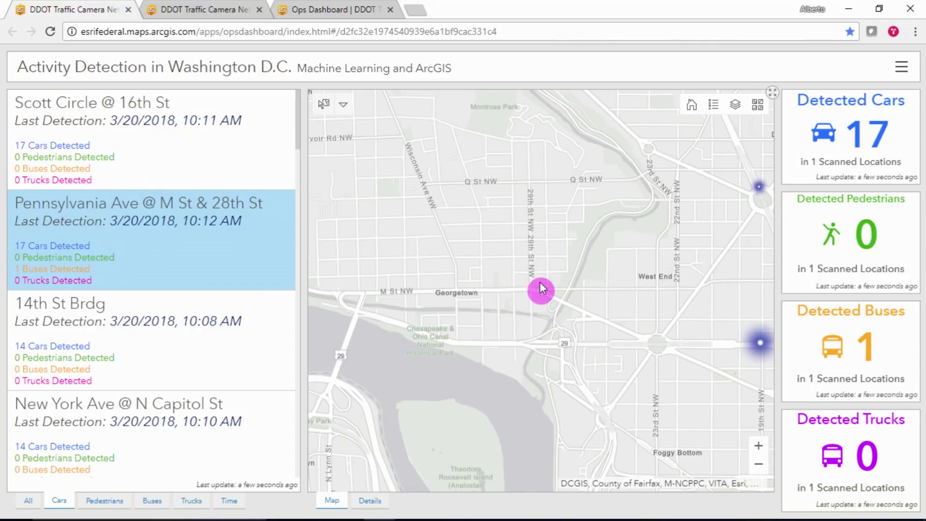
scroll(540, 283, "up", 2)
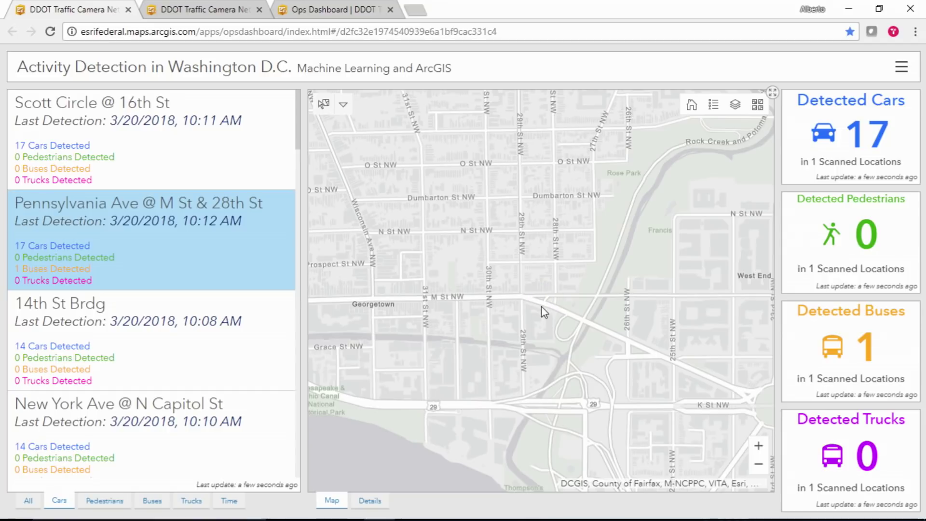
scroll(542, 302, "up", 2)
left_click(543, 298)
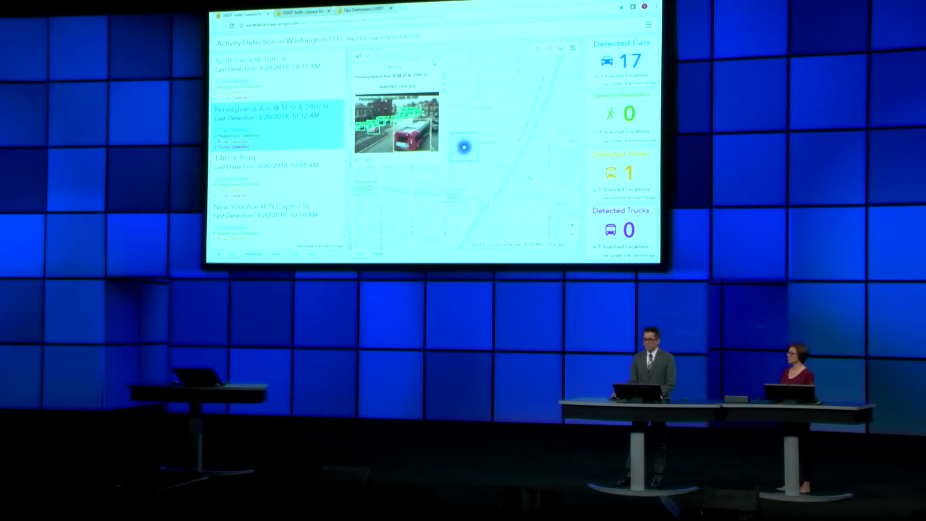
left_click(436, 68)
scroll(501, 179, "down", 2)
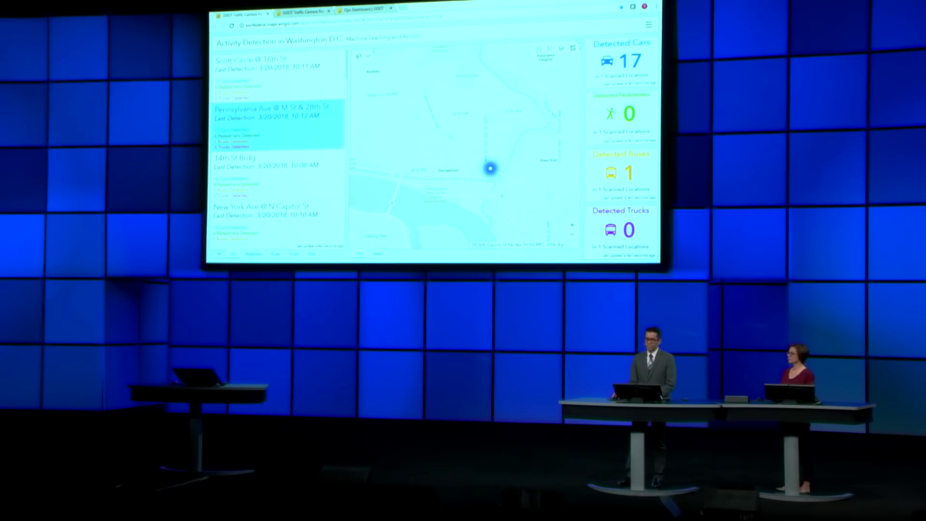
Switch to the March 11th, 2018 activity dashboard and select the green pedestrian hotspot just above the Washington label.
left_click(317, 13)
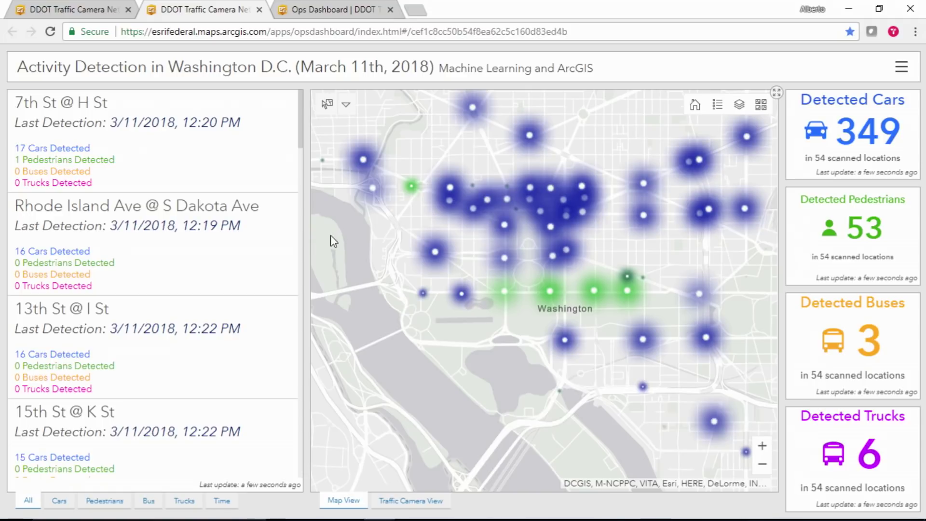
left_click(549, 290)
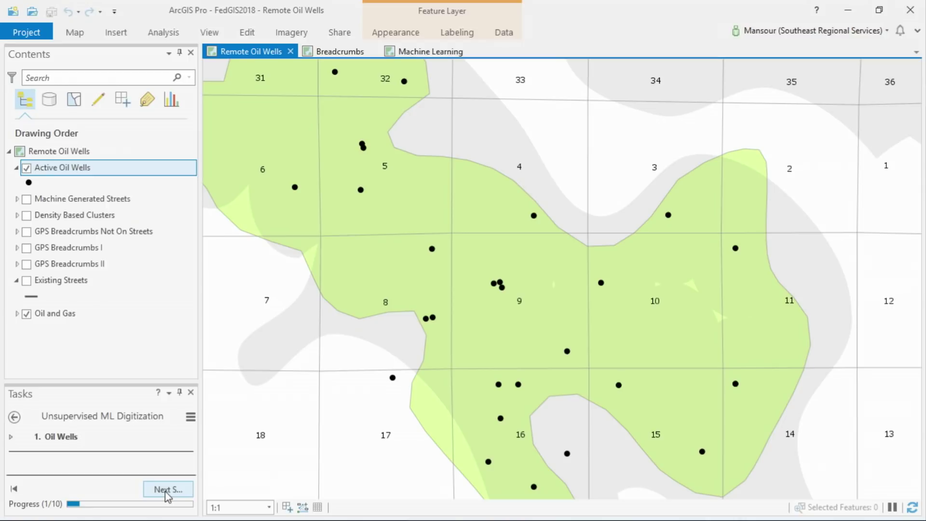
Advance the Unsupervised ML Digitization task from Oil Wells through Missing Streets and both GPS Breadcrumbs steps to No Timestamp.
left_click(166, 490)
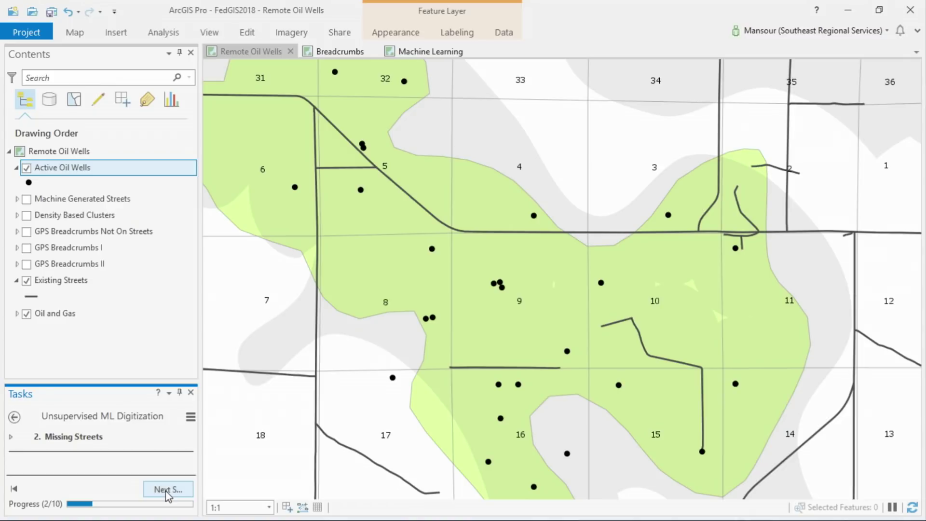
left_click(166, 491)
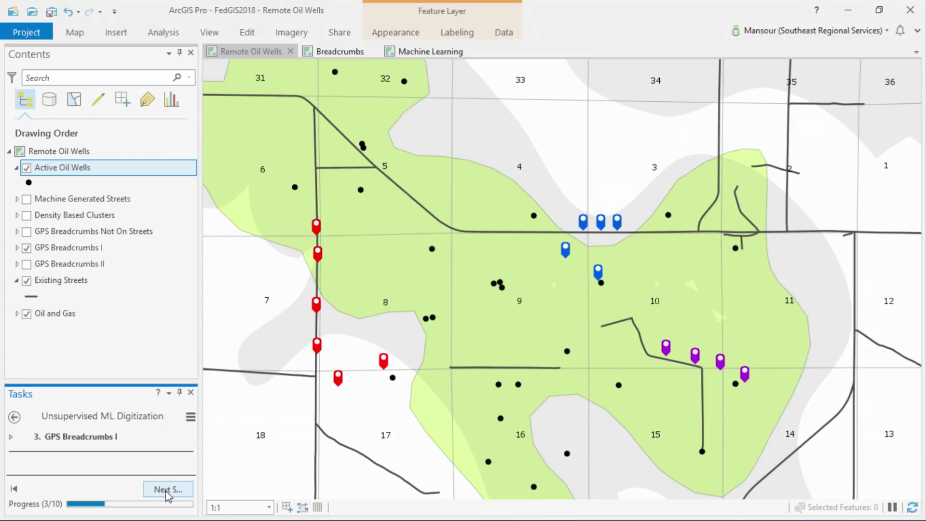
left_click(166, 491)
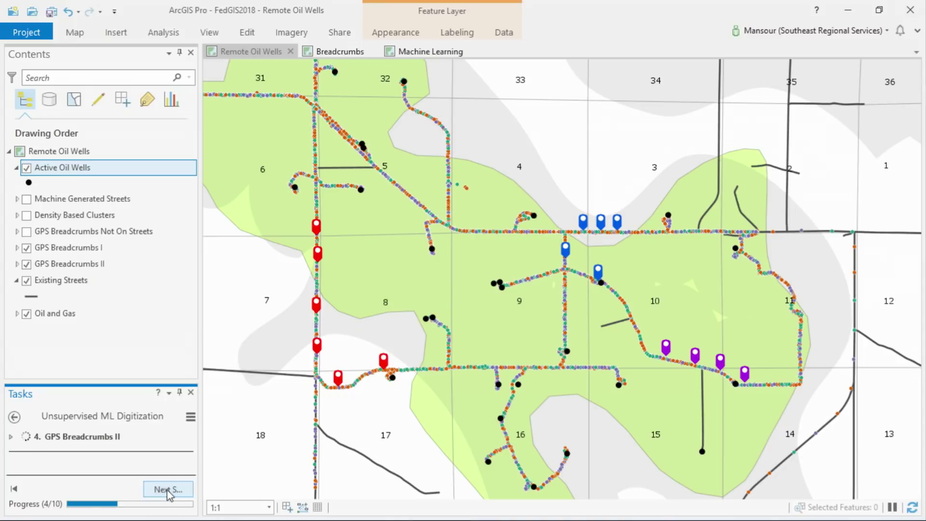
left_click(167, 490)
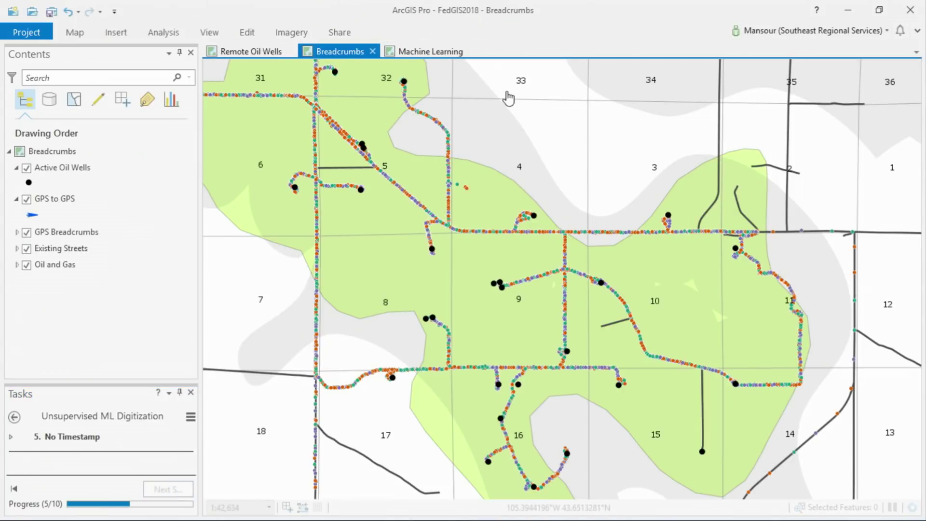
left_click(608, 71)
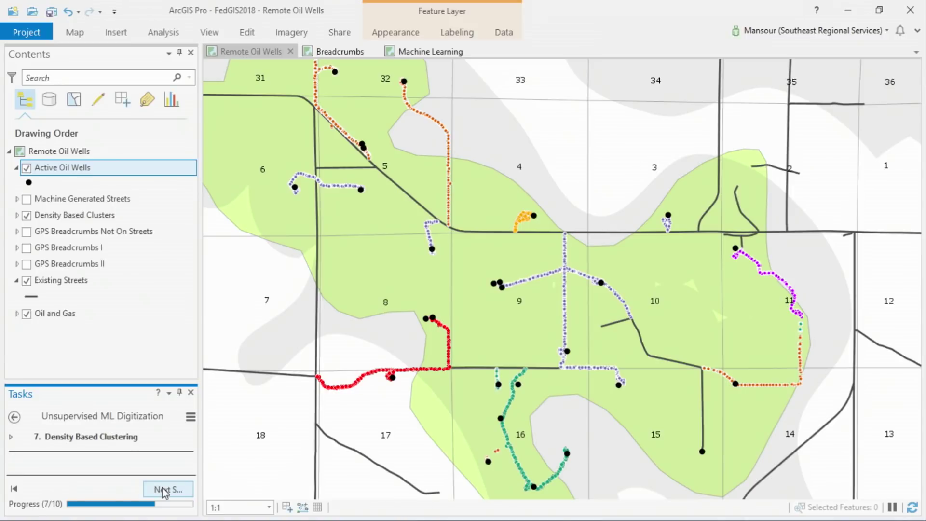
Advance the task from Density Based Clustering to Machine Learning and play the street-generation time animation.
left_click(164, 489)
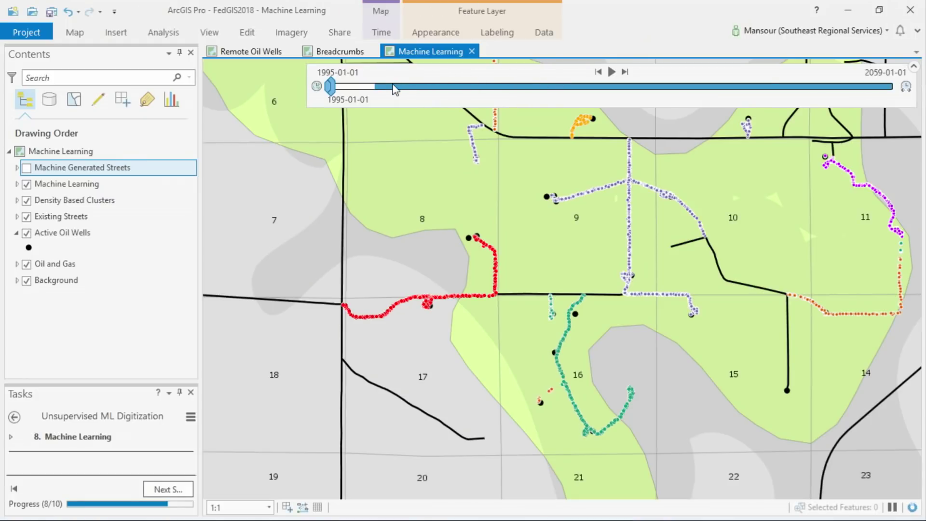
mouse_move(331, 87)
left_mouse_down()
mouse_move(678, 92)
mouse_move(367, 95)
mouse_move(667, 86)
left_mouse_up()
left_click(612, 71)
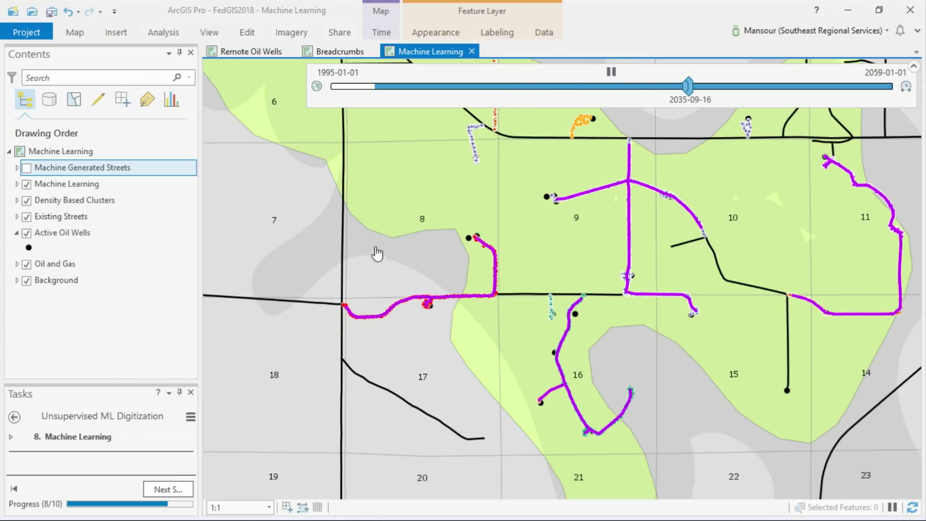
Advance the task to Snap To Existing to display the machine generated streets, and continue to the final task step.
left_click(154, 488)
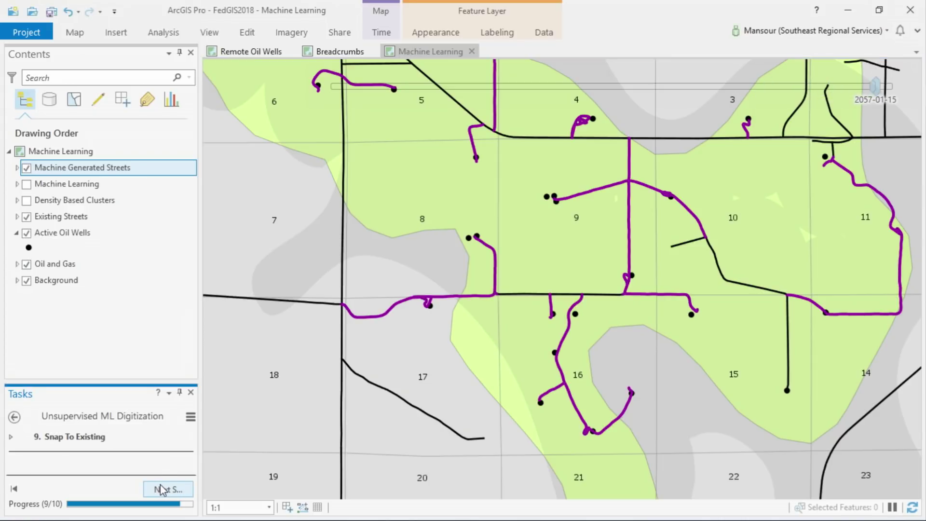
left_click(162, 489)
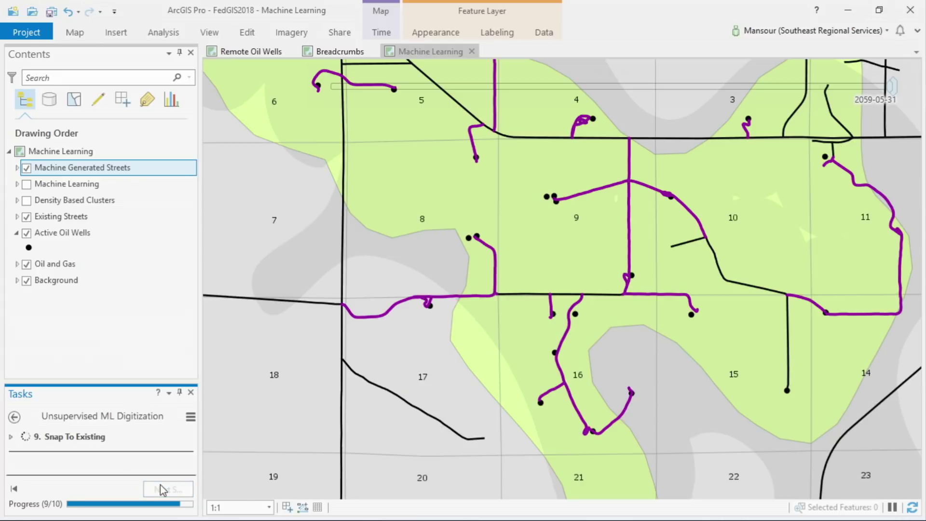